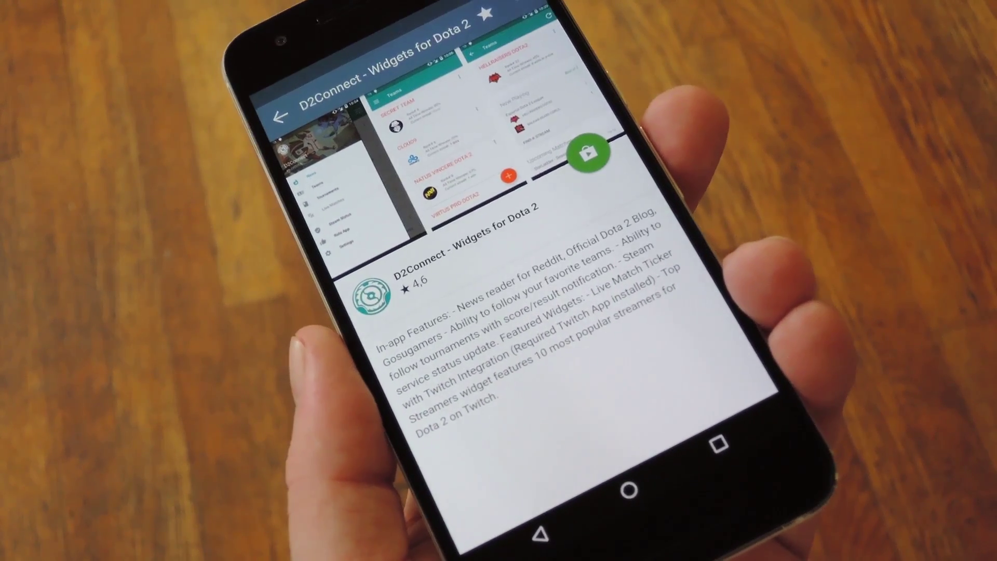
Open the Play Store listing for D2Connect - Widgets for Dota 2 from its detail page.
click(583, 154)
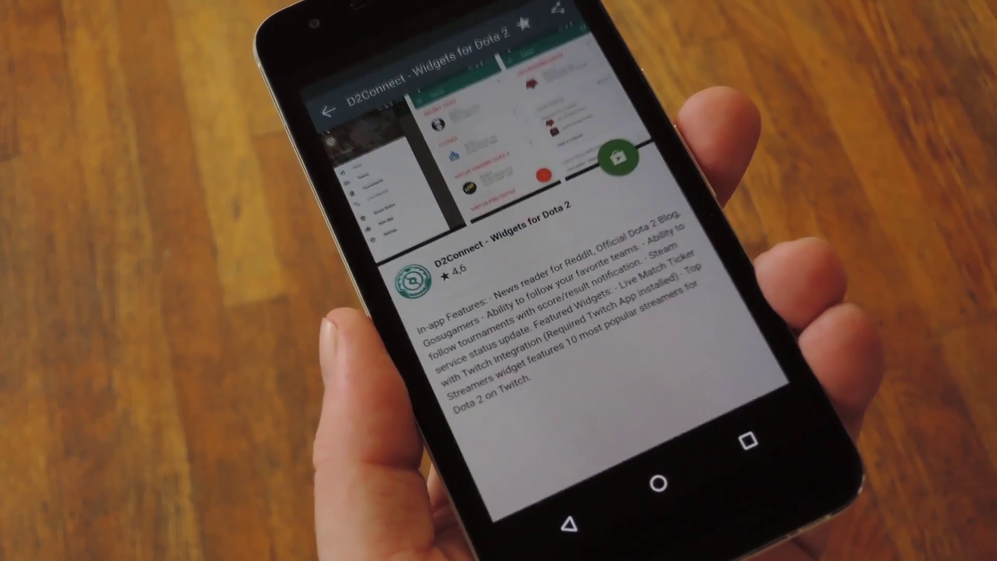